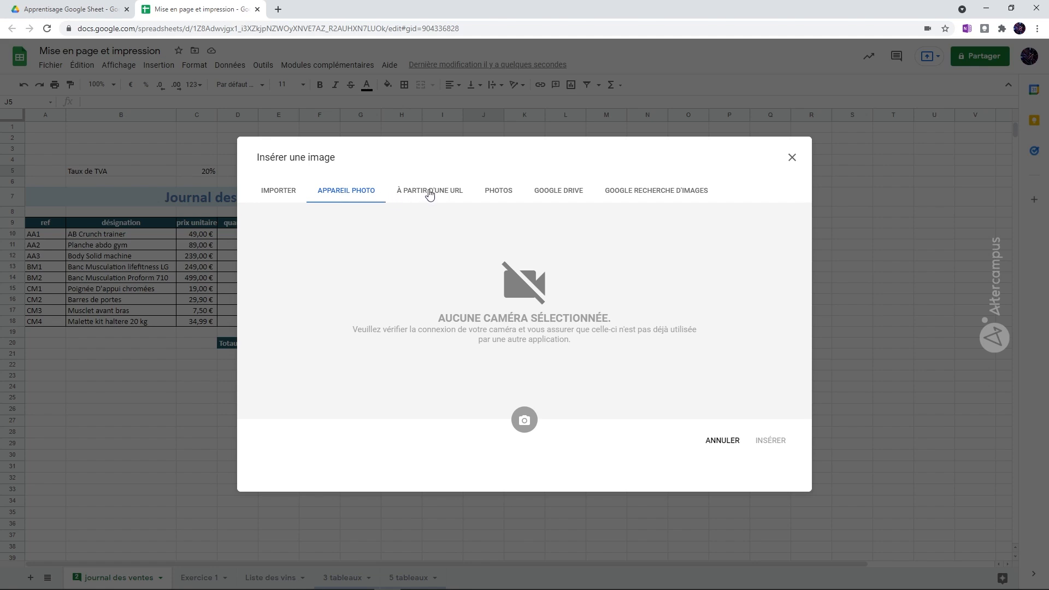
- Examine the image sources available for insertion: URL, Photos, Google Drive and Google image search
{"action": "left_click", "coordinate": [429, 192]}
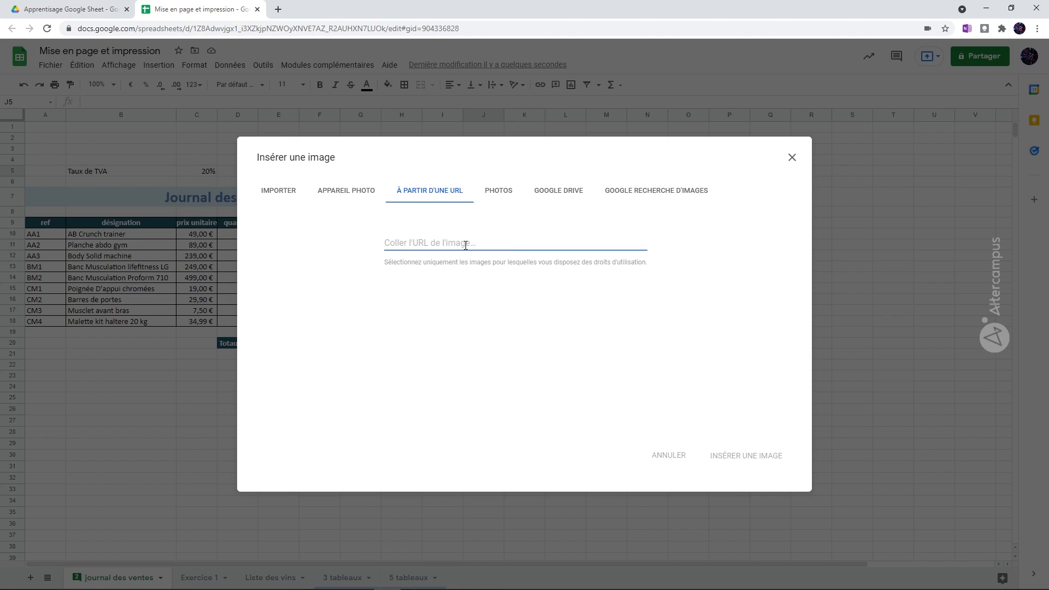
{"action": "left_click", "coordinate": [497, 191]}
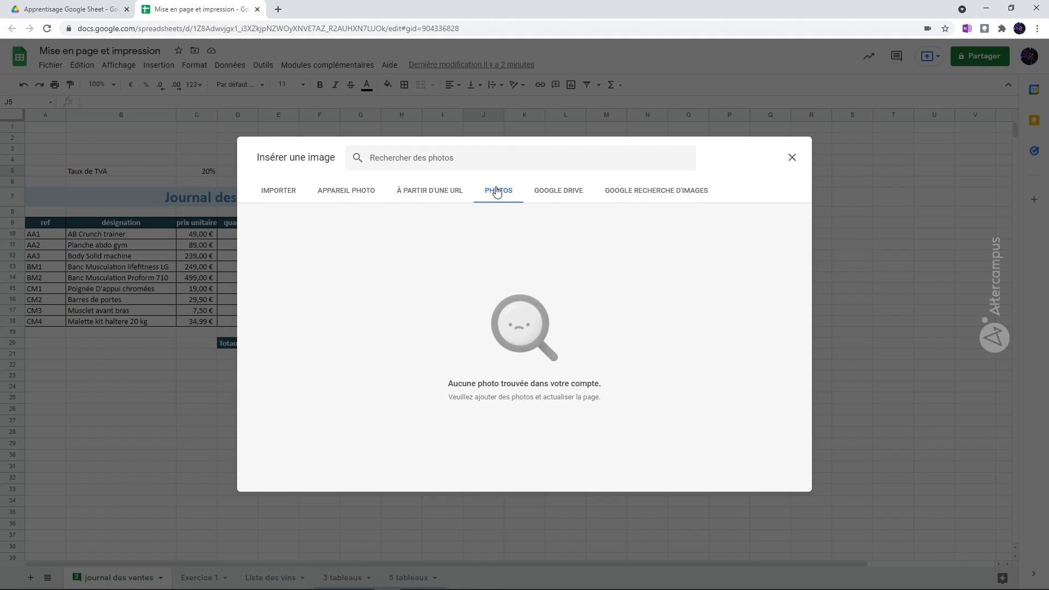
{"action": "left_click", "coordinate": [547, 197]}
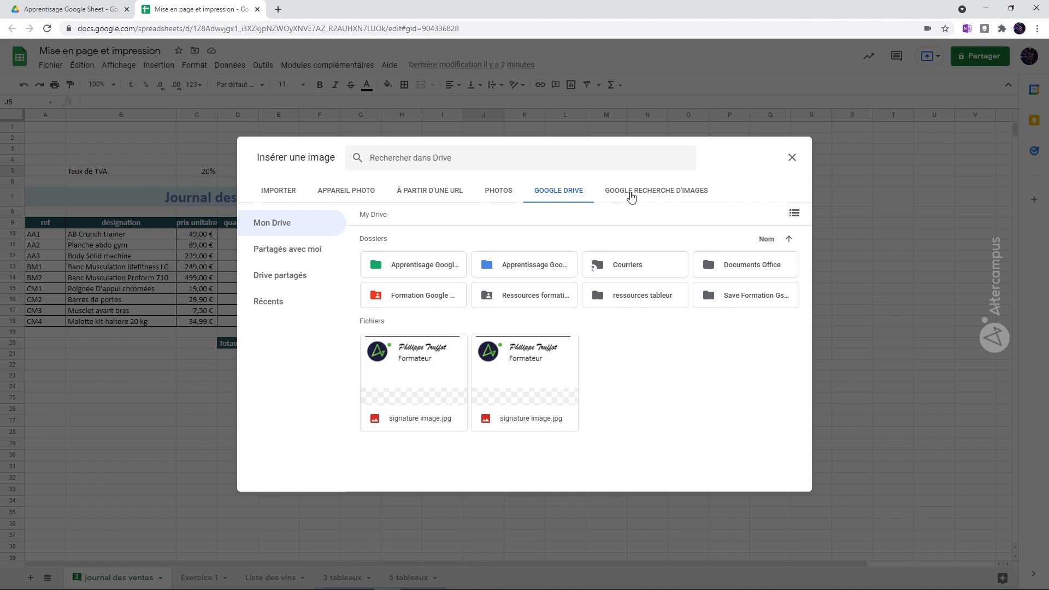
{"action": "left_click", "coordinate": [630, 197]}
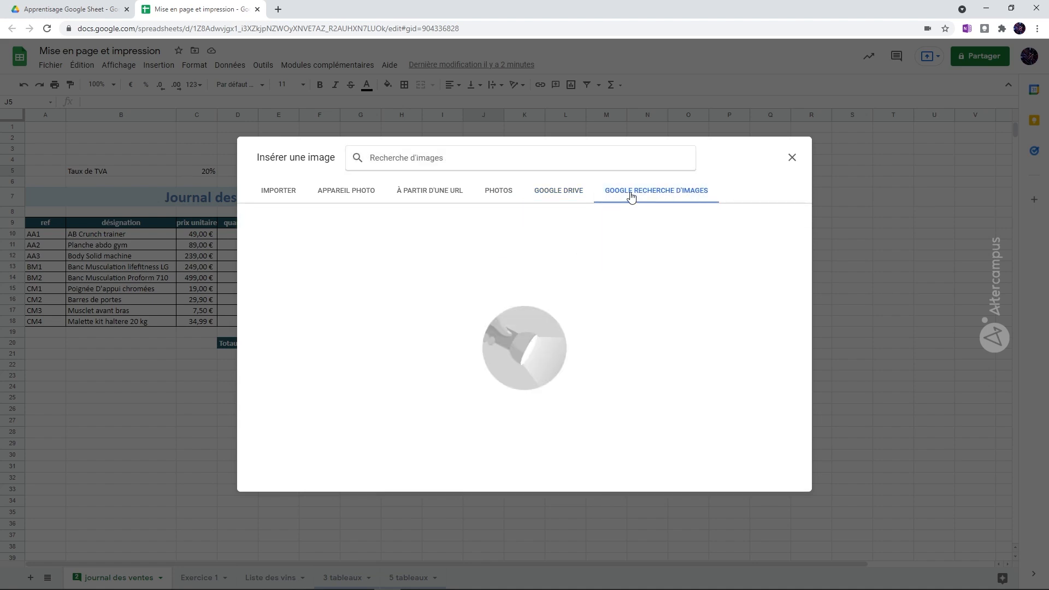
{"action": "left_click", "coordinate": [470, 167]}
- Import the image file logo Google Sheets.png from the computer's grains videos folder over the cells
{"action": "left_click", "coordinate": [288, 192]}
{"action": "left_click", "coordinate": [524, 382]}
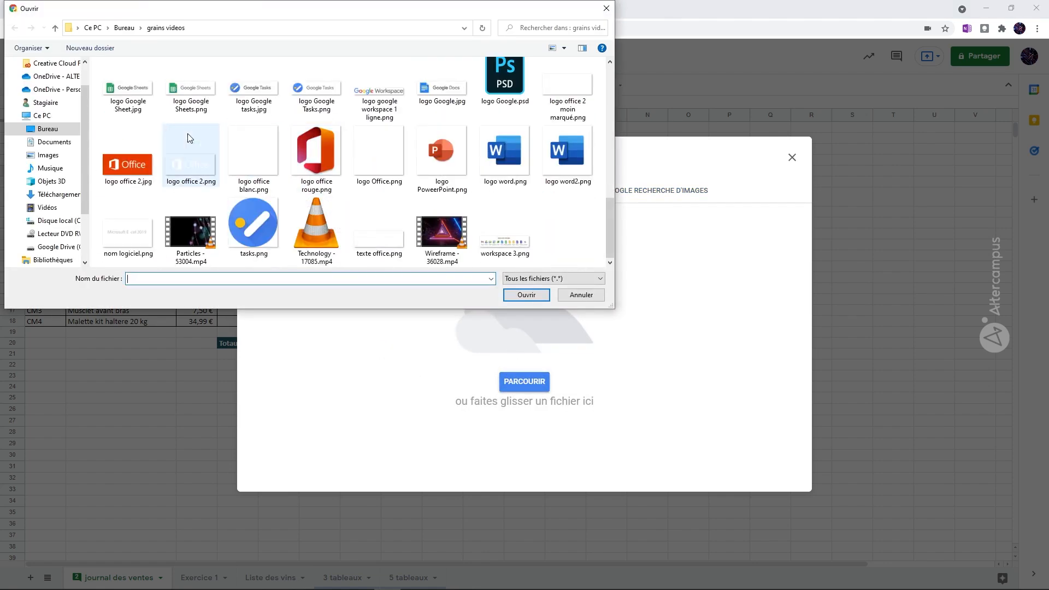
{"action": "double_click", "coordinate": [195, 89]}
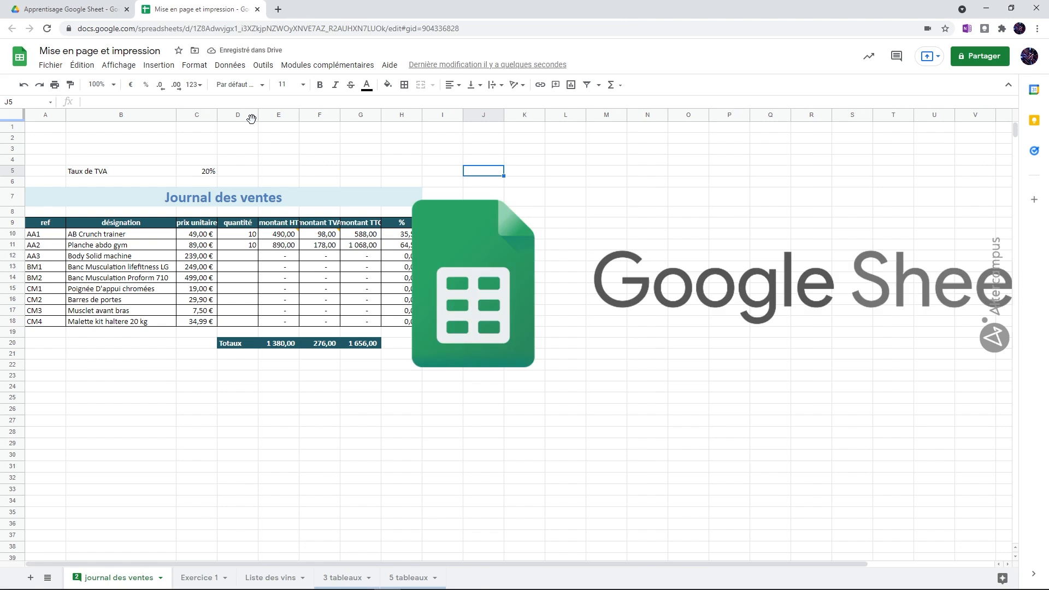
- Shrink the Google Sheets logo and move it above the sales table, over columns E to H in rows 1 to 5
{"action": "left_click", "coordinate": [508, 242]}
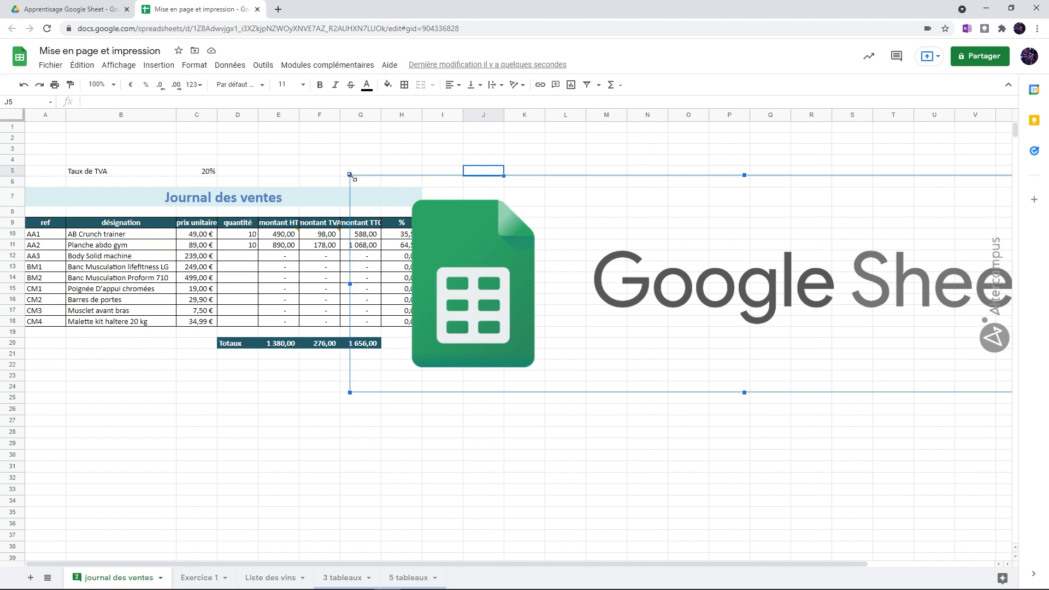
{"action": "left_click_drag", "start_coordinate": [349, 174], "coordinate": [475, 222]}
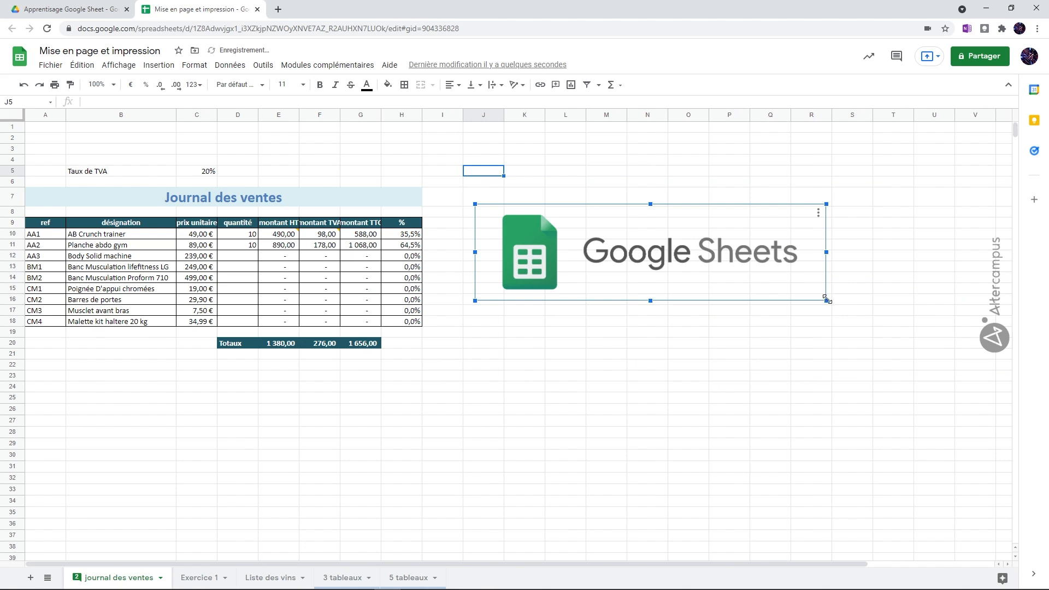
{"action": "left_click_drag", "start_coordinate": [825, 300], "coordinate": [777, 288]}
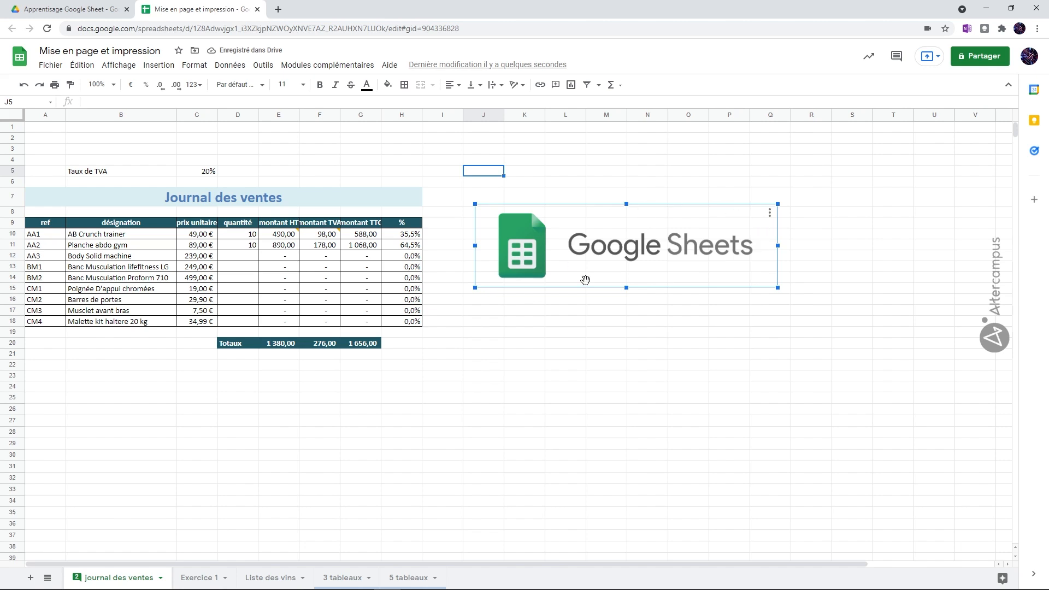
{"action": "left_click_drag", "start_coordinate": [771, 284], "coordinate": [371, 158]}
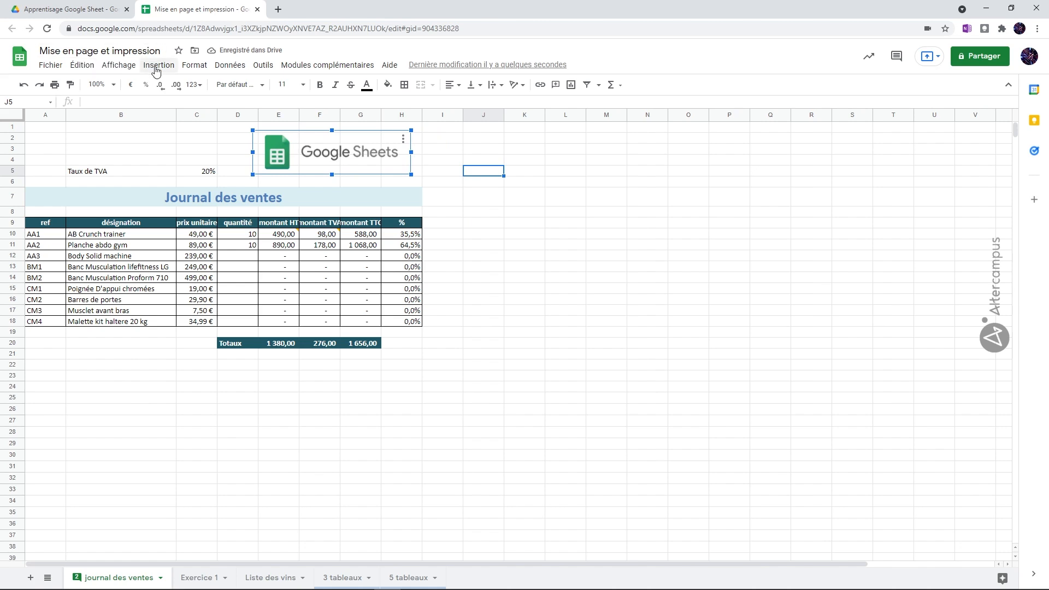
- Insert the logo_ALTERCAMPUS image over the cells from the Google Drive folder Apprentissage Google Sheet > images
{"action": "left_click", "coordinate": [533, 223]}
{"action": "left_click", "coordinate": [159, 65]}
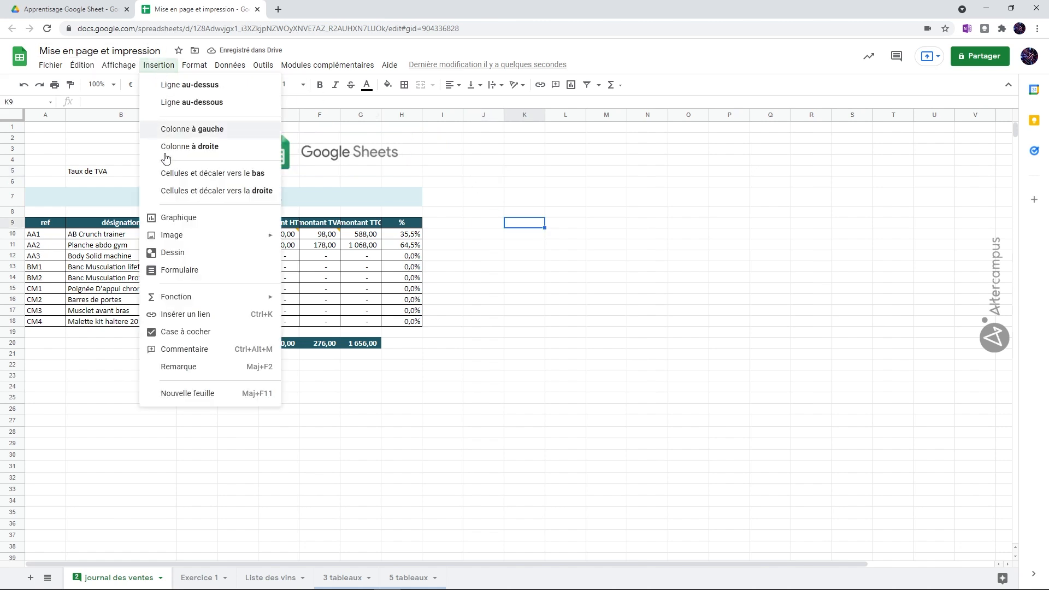
{"action": "mouse_move", "coordinate": [200, 235]}
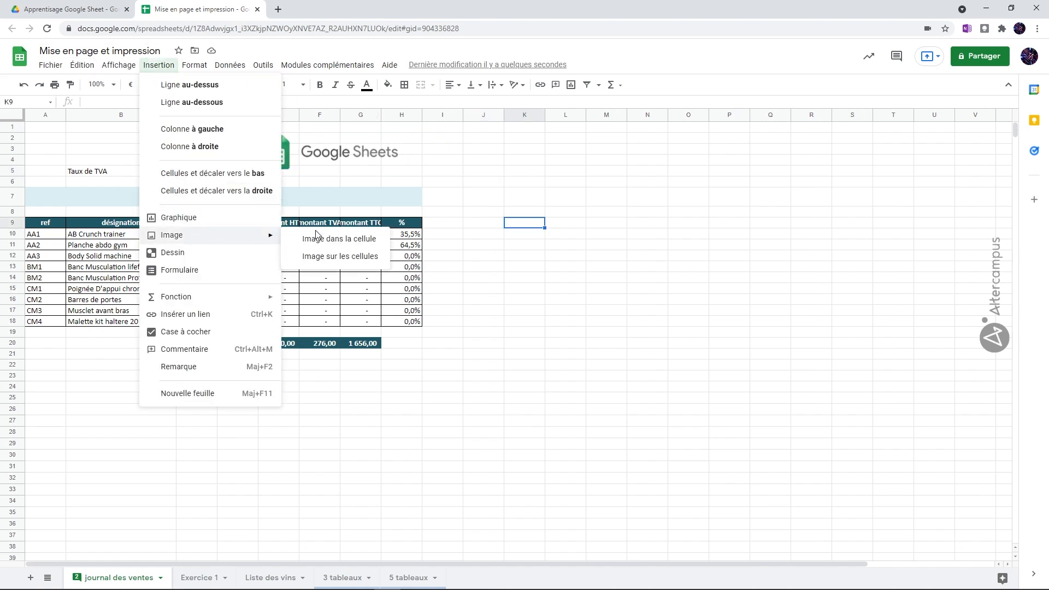
{"action": "left_click", "coordinate": [343, 258]}
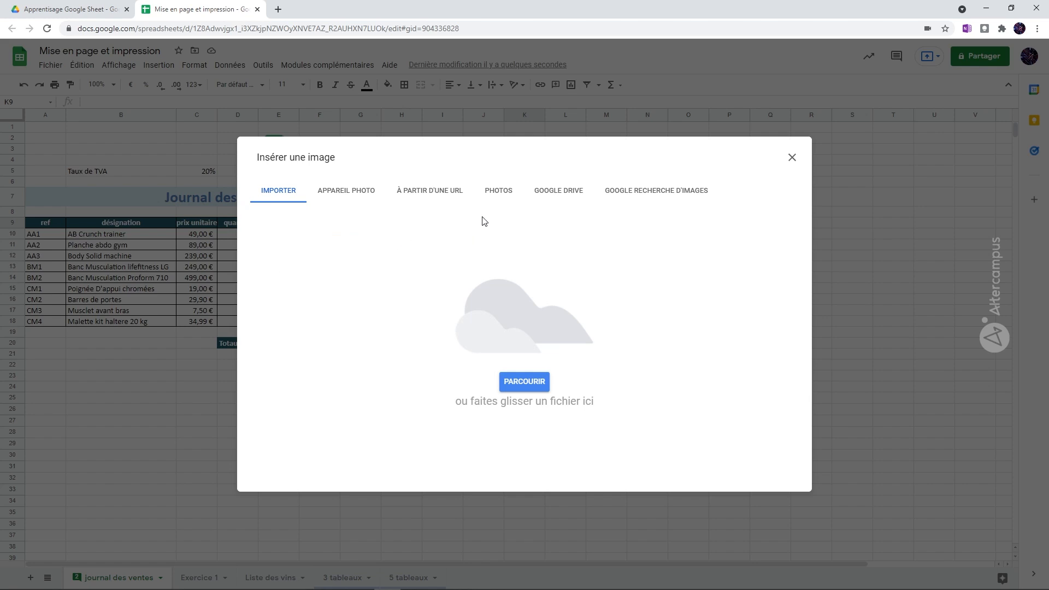
{"action": "left_click", "coordinate": [547, 198]}
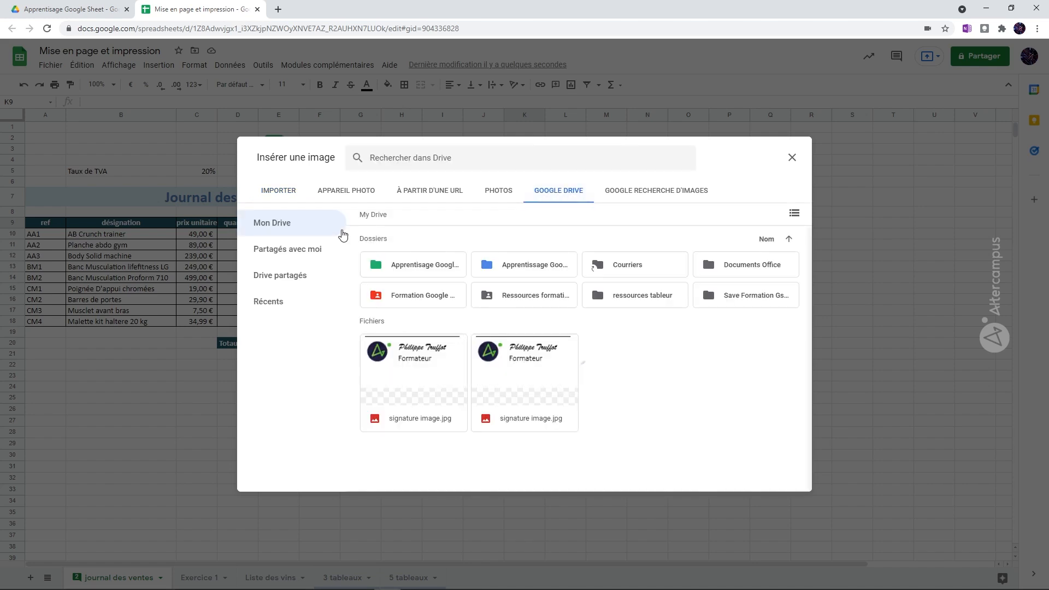
{"action": "double_click", "coordinate": [393, 261]}
{"action": "double_click", "coordinate": [402, 272]}
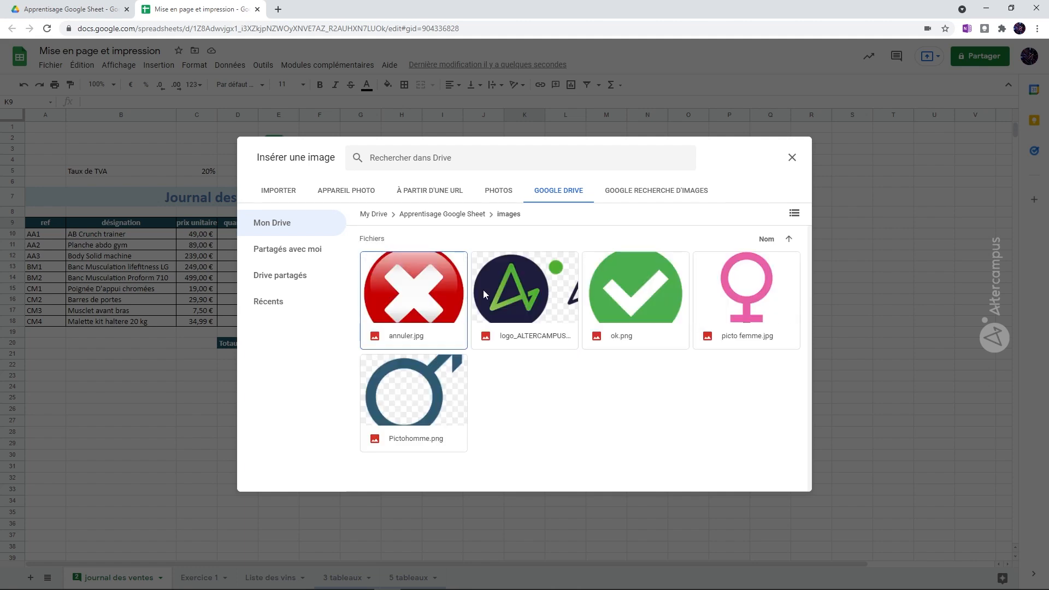
{"action": "double_click", "coordinate": [520, 310]}
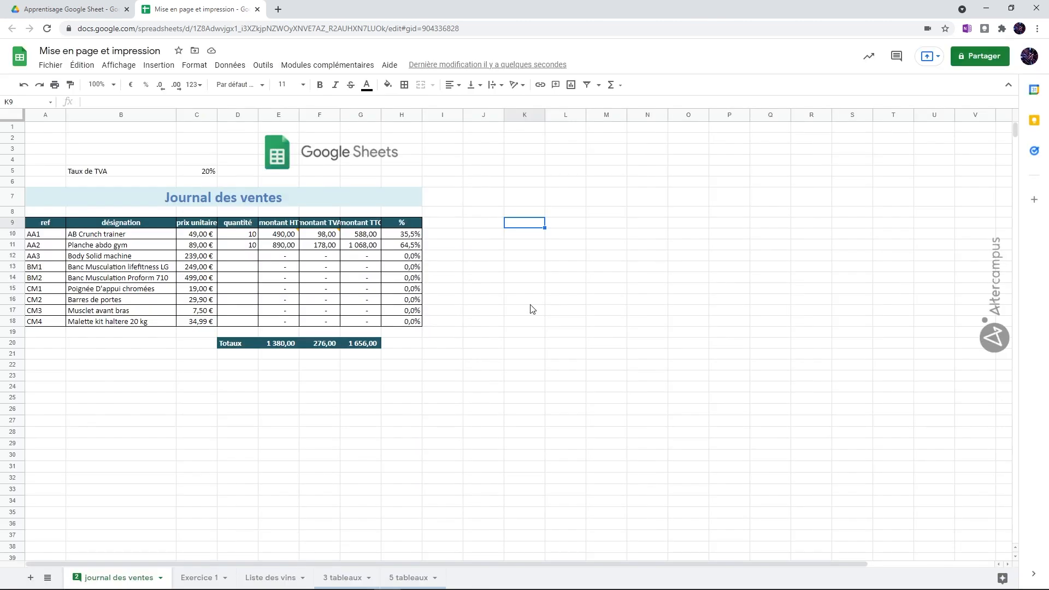
- Shrink the Altercampus logo and move it over columns A and B in rows 1 to 4
{"action": "left_click", "coordinate": [638, 267]}
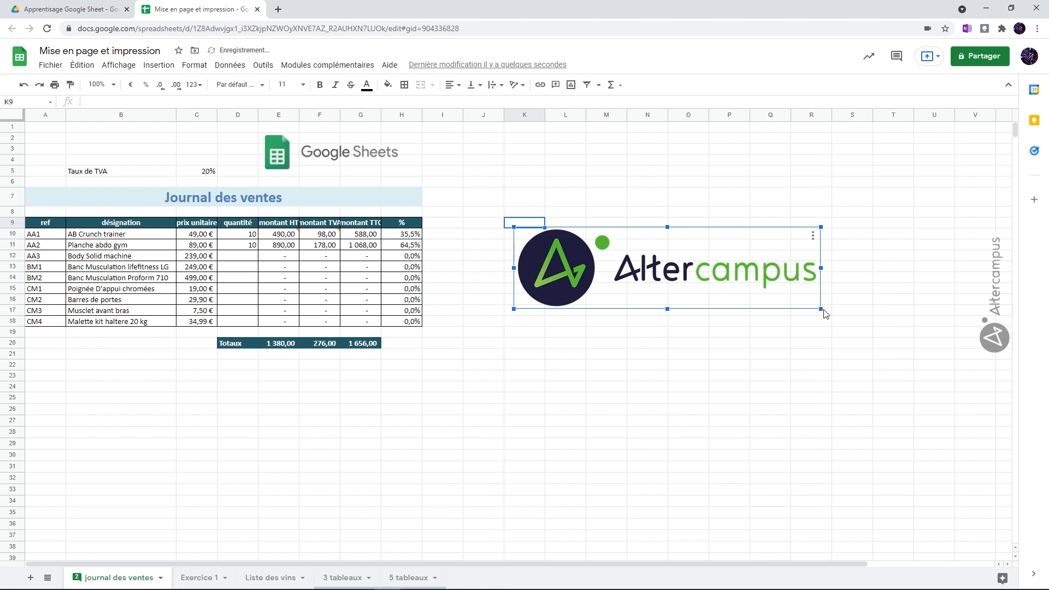
{"action": "left_click_drag", "start_coordinate": [822, 308], "coordinate": [691, 273]}
{"action": "left_click_drag", "start_coordinate": [621, 253], "coordinate": [137, 158]}
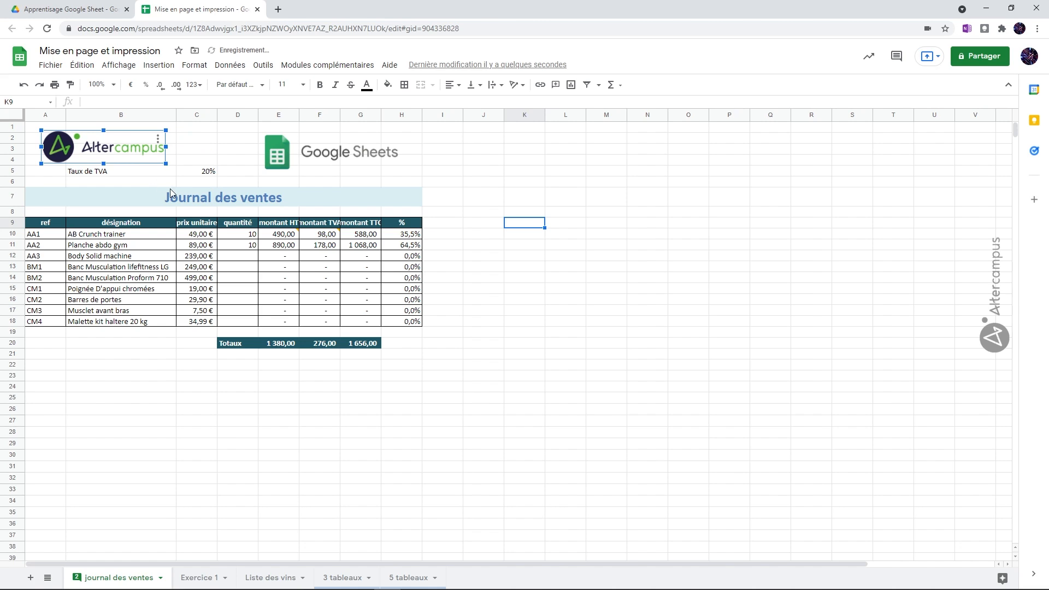
- Select cell J7, view the image replacement options for the Google Sheets logo and leave them without replacing it
{"action": "left_click", "coordinate": [493, 197]}
{"action": "left_click", "coordinate": [336, 143]}
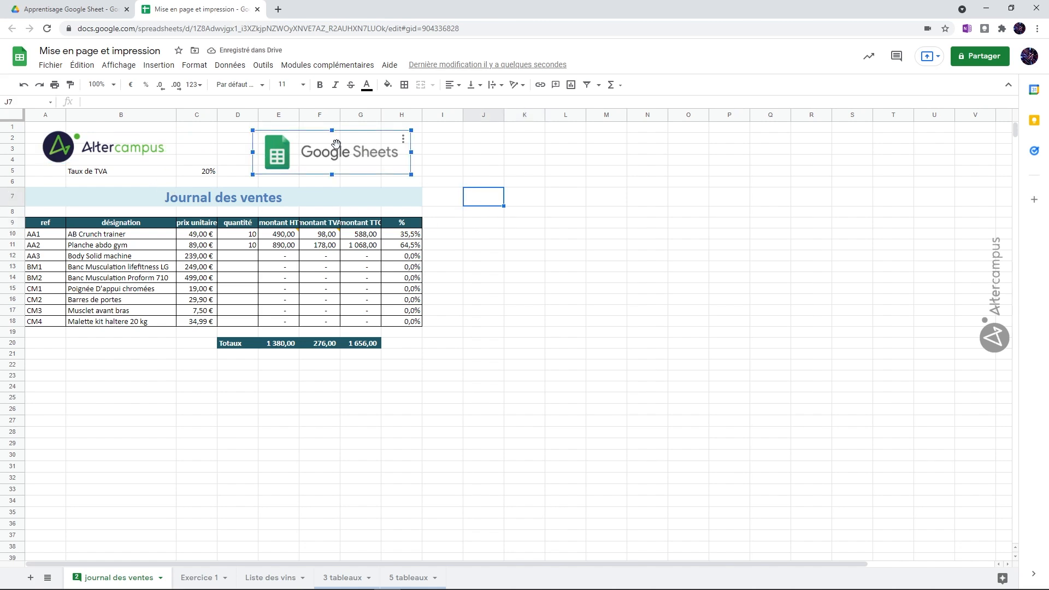
{"action": "left_click", "coordinate": [403, 143]}
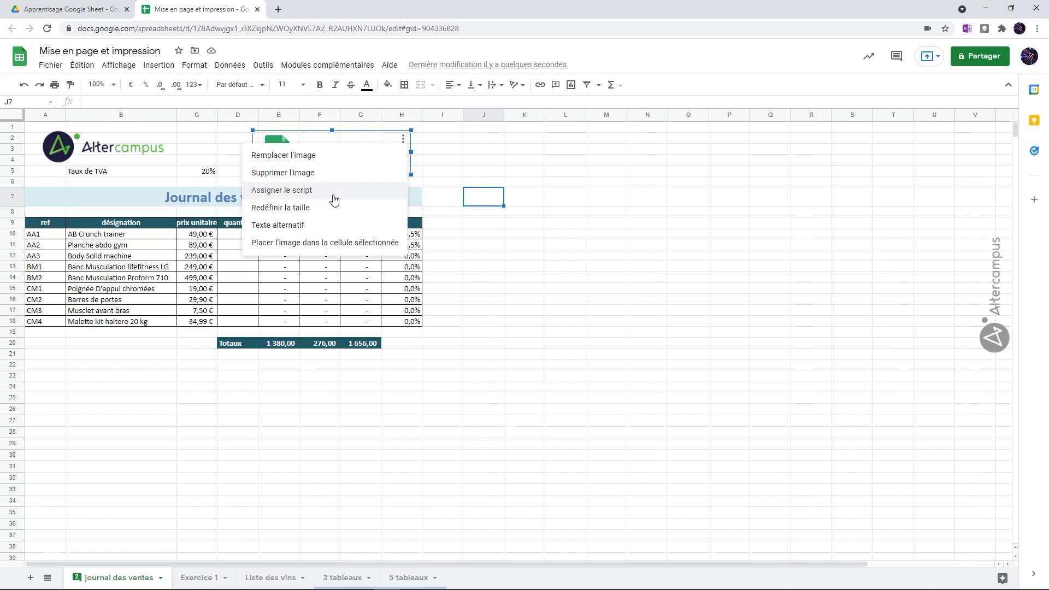
{"action": "left_click", "coordinate": [309, 157]}
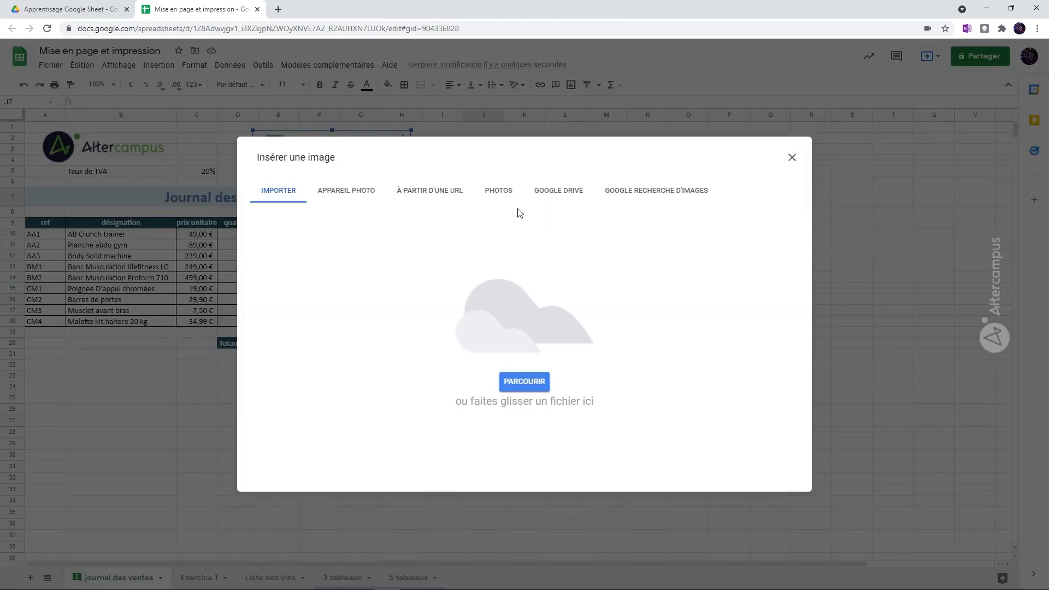
{"action": "left_click", "coordinate": [791, 157]}
- Reset the Google Sheets logo to its original size
{"action": "left_click", "coordinate": [379, 147]}
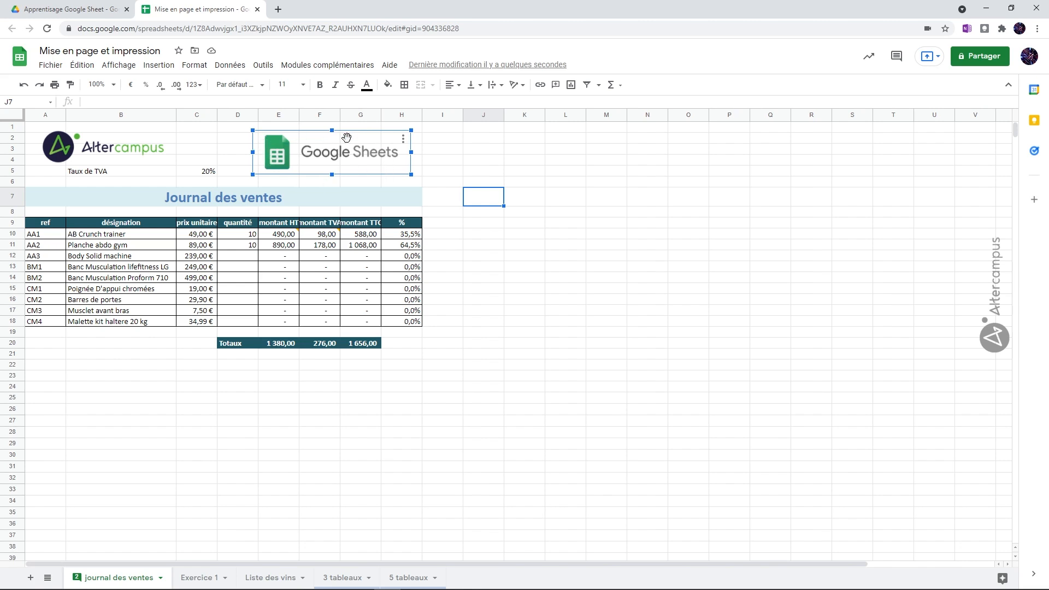
{"action": "left_click", "coordinate": [403, 141]}
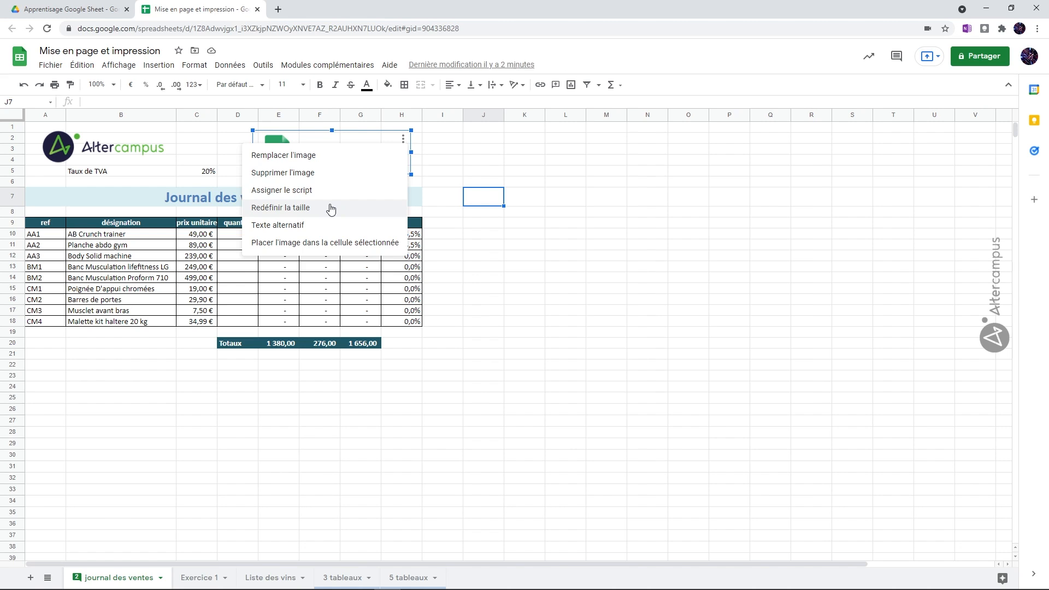
{"action": "left_click", "coordinate": [280, 207]}
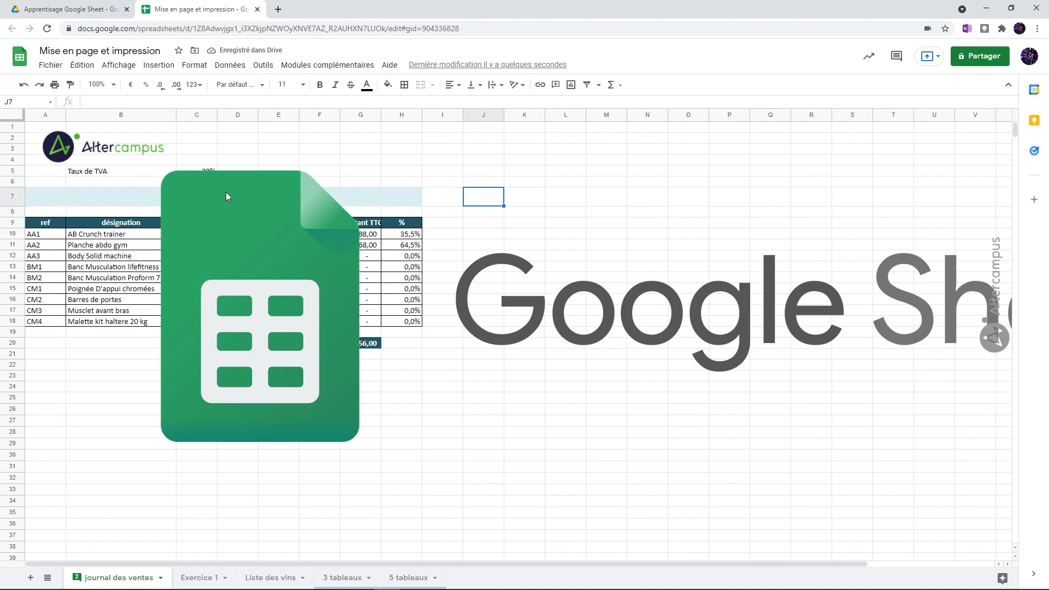
- Shrink the oversized Google Sheets logo and reposition it near the table's lower corner, from column G around rows 16 to 23
{"action": "left_click_drag", "start_coordinate": [747, 343], "coordinate": [250, 206]}
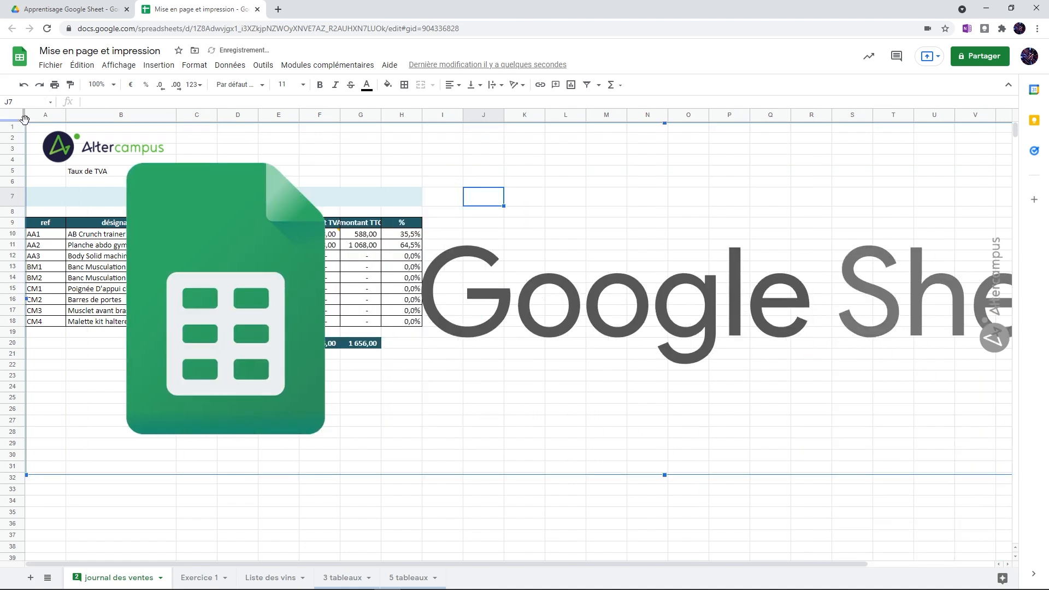
{"action": "left_click_drag", "start_coordinate": [29, 125], "coordinate": [355, 282]}
{"action": "left_click_drag", "start_coordinate": [297, 197], "coordinate": [797, 426]}
{"action": "left_click_drag", "start_coordinate": [864, 435], "coordinate": [583, 344]}
{"action": "left_click_drag", "start_coordinate": [859, 244], "coordinate": [615, 295]}
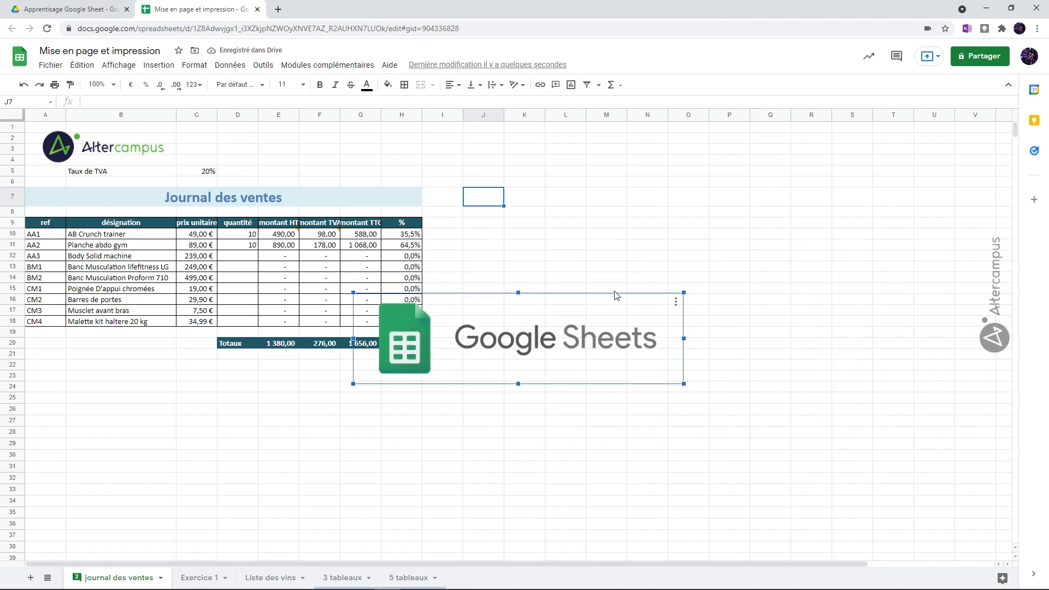
- View the alternative text settings of the Google Sheets logo and close them without changes
{"action": "left_click", "coordinate": [675, 302]}
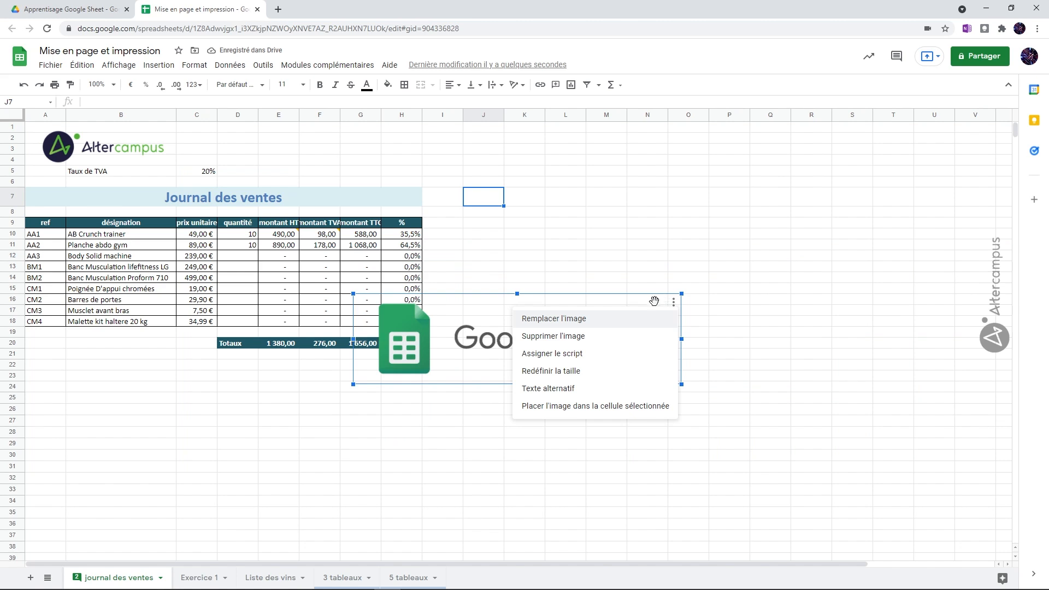
{"action": "left_click", "coordinate": [597, 390]}
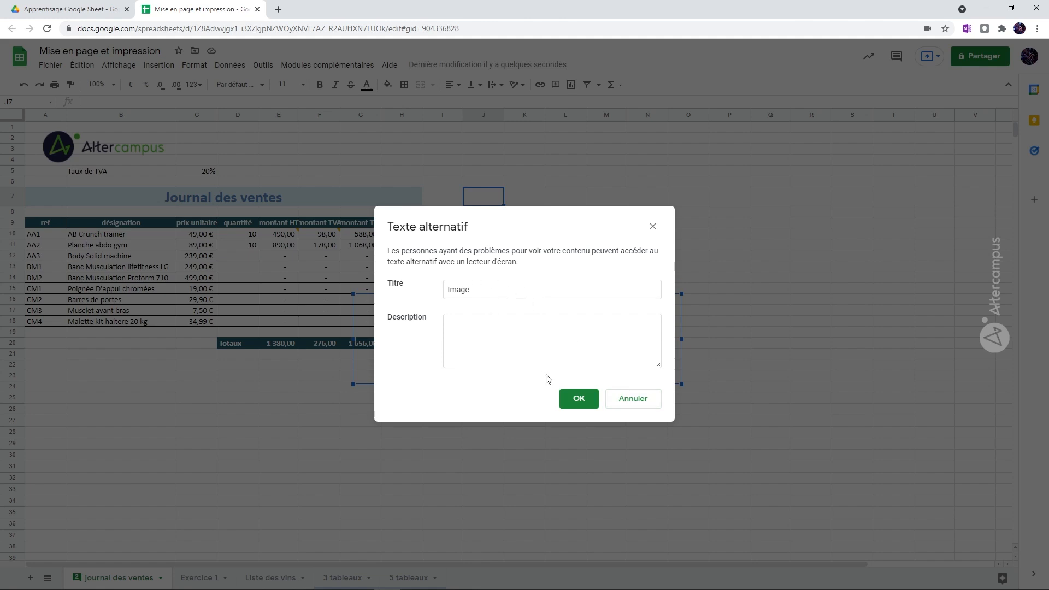
{"action": "left_click", "coordinate": [624, 405]}
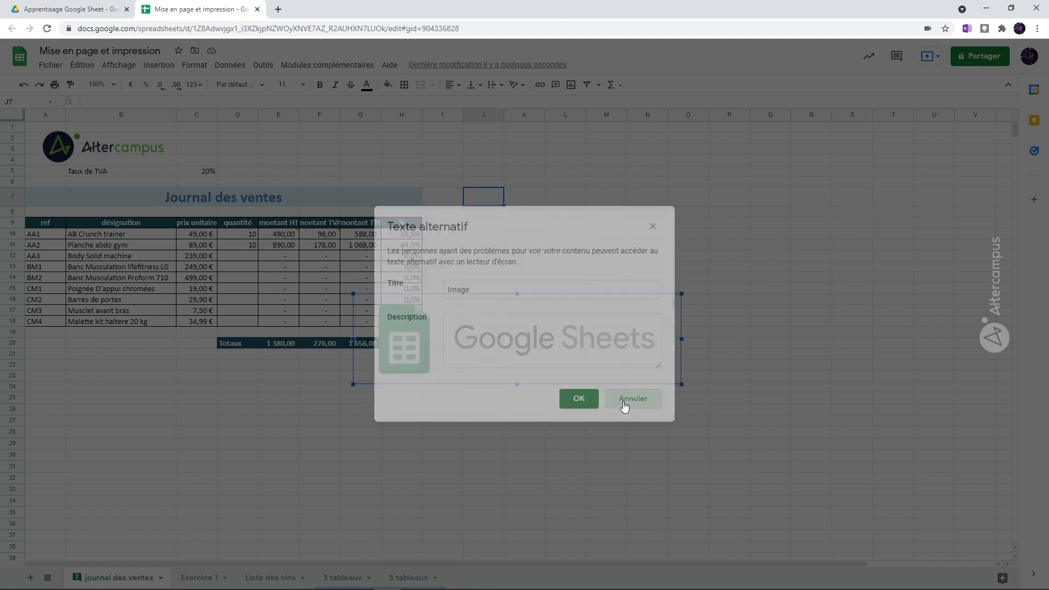
- Shrink the Google Sheets logo further and move it beside the table, over columns J to O around rows 12 to 17
{"action": "left_click_drag", "start_coordinate": [681, 384], "coordinate": [585, 361]}
{"action": "left_click_drag", "start_coordinate": [534, 331], "coordinate": [626, 280]}
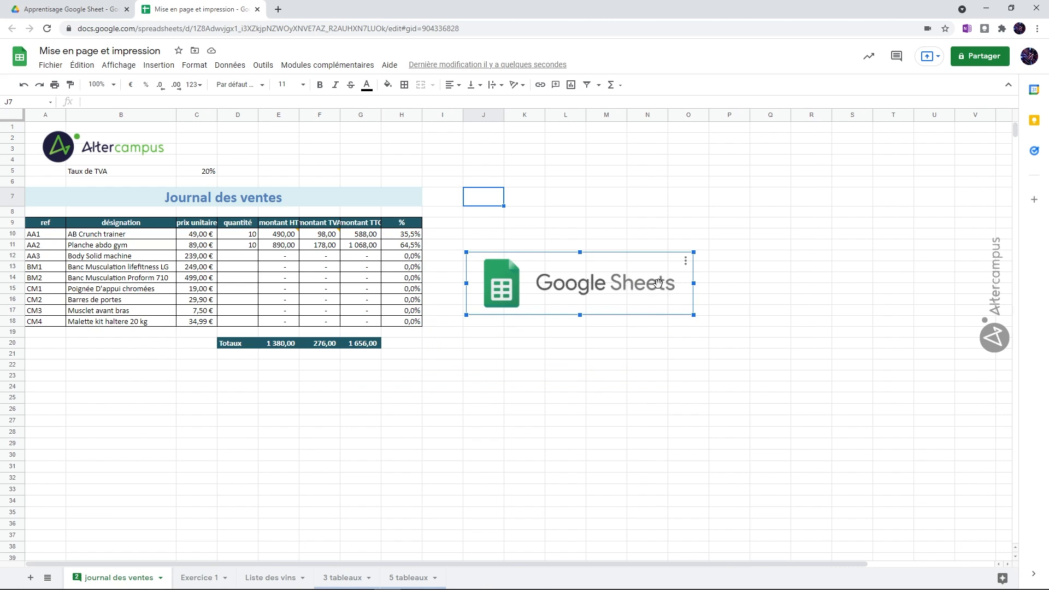
- Place the Google Sheets logo inside the selected cell J7, then delete it from that cell
{"action": "left_click", "coordinate": [685, 262]}
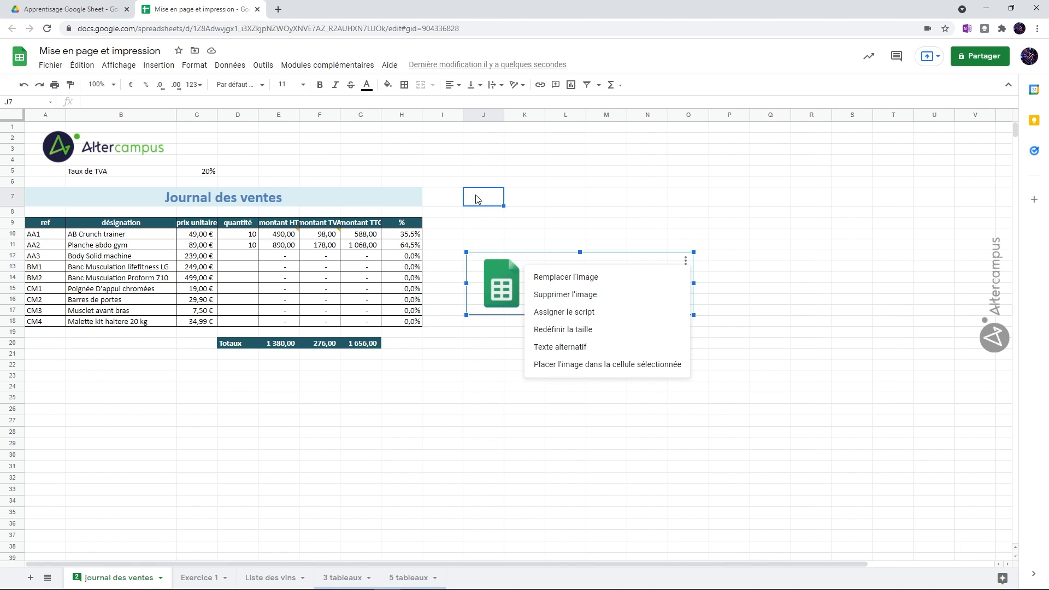
{"action": "left_click", "coordinate": [583, 364]}
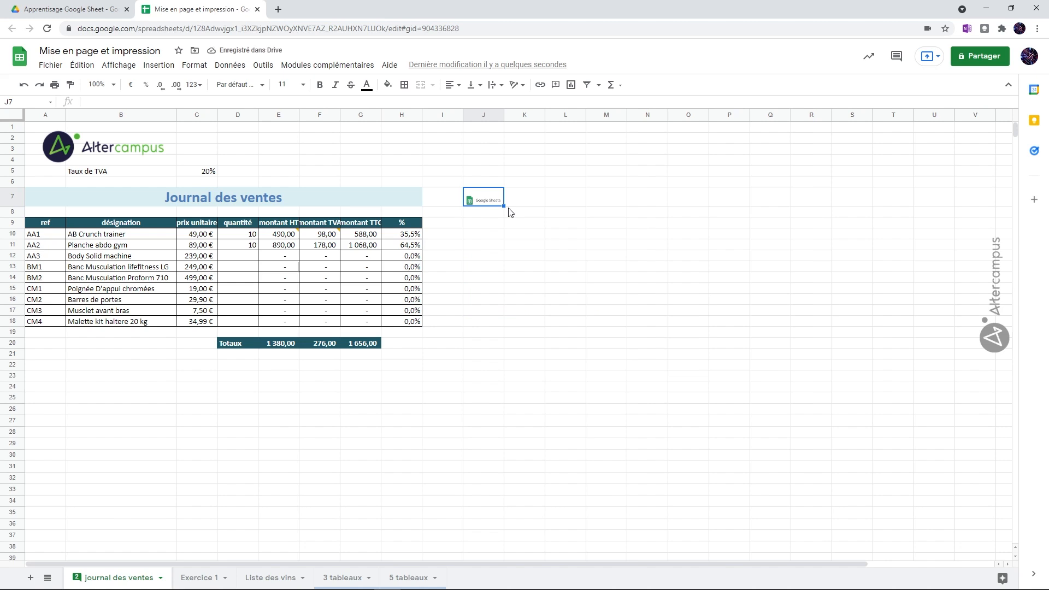
{"action": "key", "text": "Delete"}
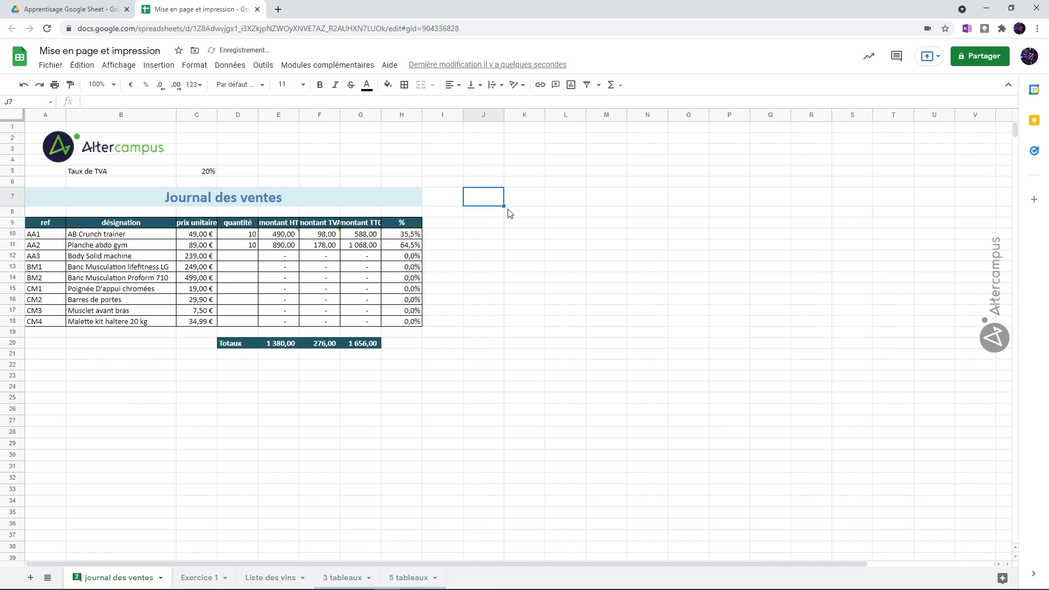